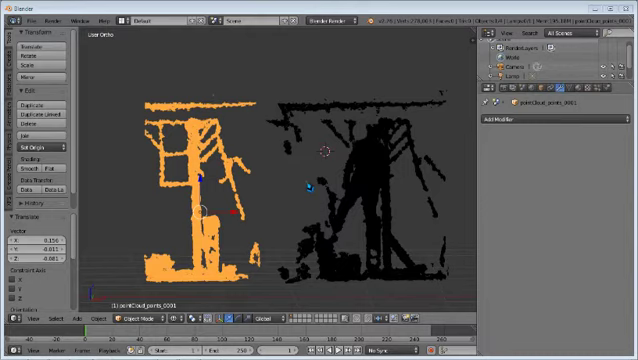
Select the person scan, then the arm module frame cloud, orbiting to compare both
right_click(383, 165)
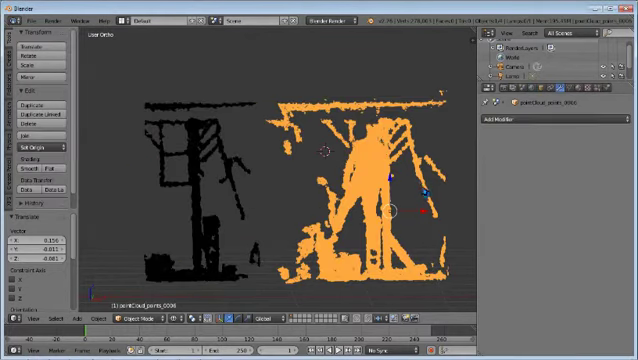
mouse_move(390, 177)
middle_mouse_down()
mouse_move(370, 181)
mouse_move(413, 183)
mouse_move(360, 167)
mouse_move(392, 178)
mouse_move(360, 180)
middle_mouse_up()
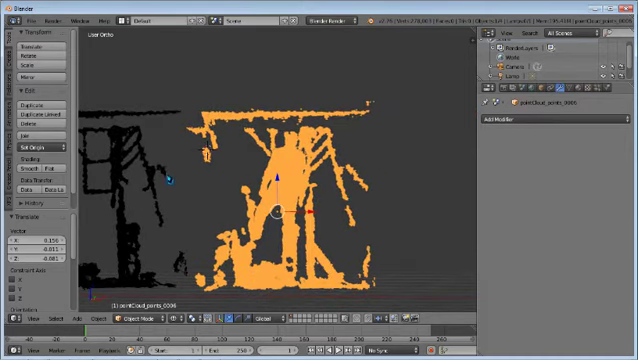
middle_click_drag(169, 179, 283, 174)
right_click(224, 168)
middle_click_drag(224, 168, 263, 193)
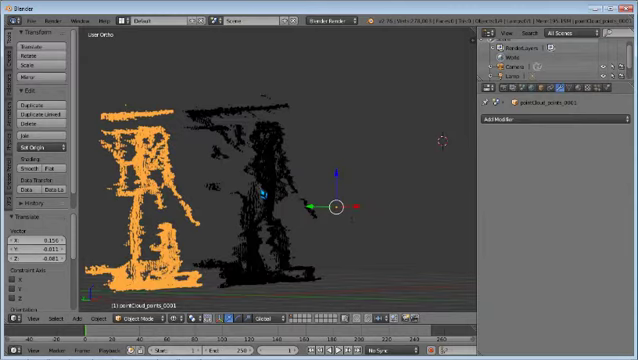
mouse_move(443, 141)
middle_mouse_down()
mouse_move(346, 152)
mouse_move(334, 147)
mouse_move(345, 153)
middle_mouse_up()
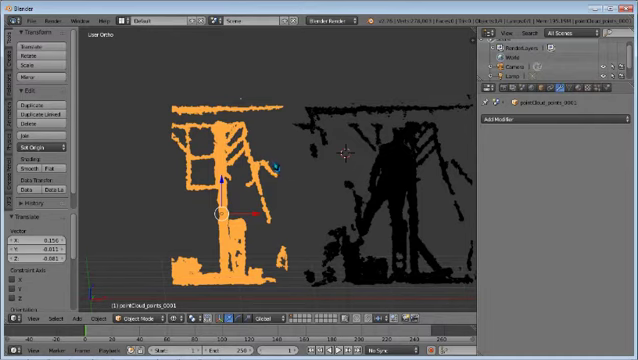
middle_click_drag(313, 181, 397, 157)
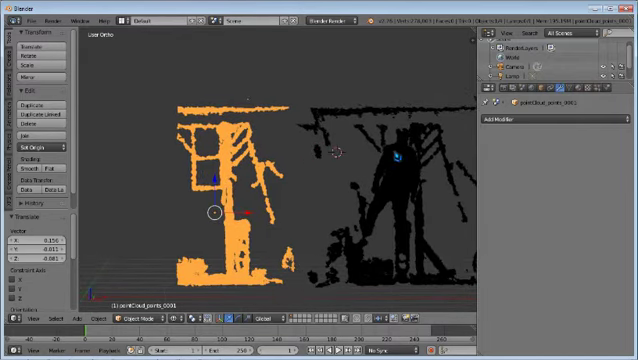
Reselect the person-in-suit cloud and orbit to an angled perspective of both clouds
right_click(409, 166)
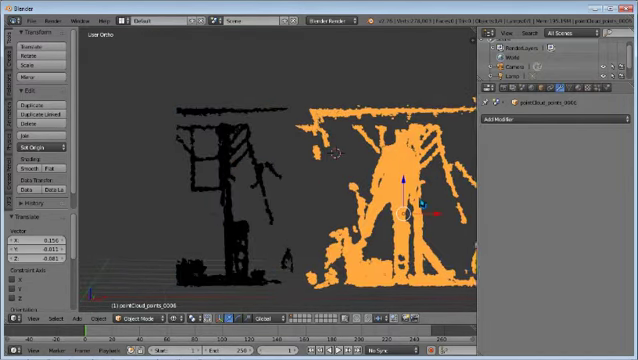
mouse_move(421, 204)
middle_mouse_down()
mouse_move(263, 194)
mouse_move(362, 190)
mouse_move(300, 190)
middle_mouse_up()
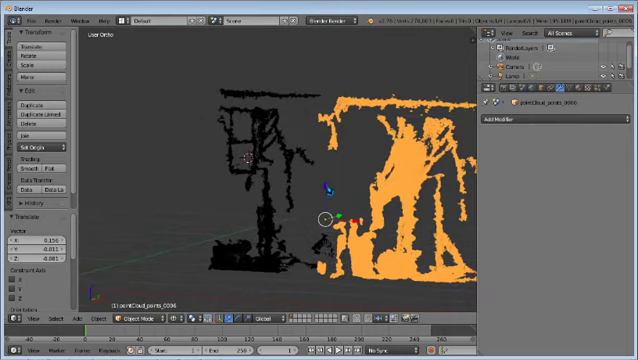
middle_click_drag(262, 160, 300, 190)
mouse_move(383, 194)
middle_mouse_down()
mouse_move(367, 199)
mouse_move(138, 136)
middle_mouse_up()
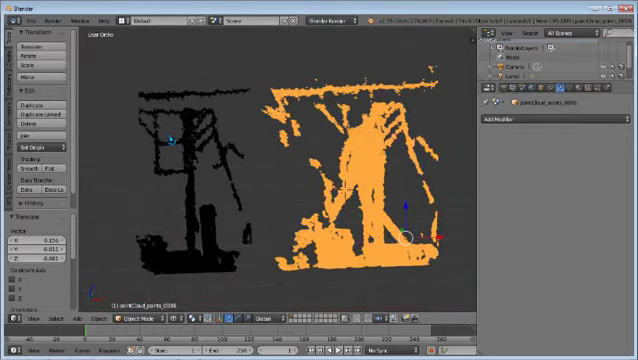
middle_click_drag(300, 190, 270, 180)
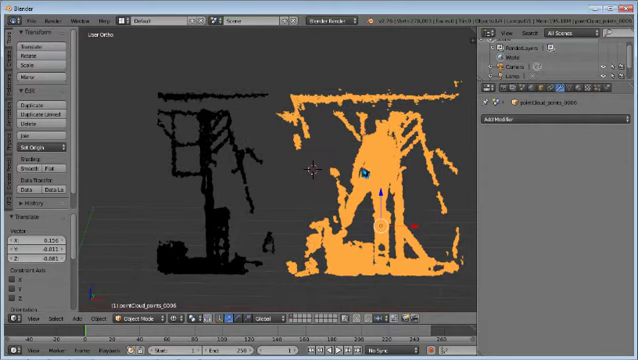
middle_click_drag(300, 190, 350, 178)
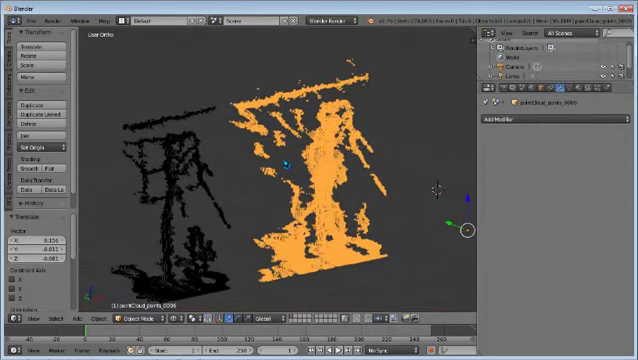
mouse_move(423, 186)
middle_mouse_down()
mouse_move(420, 154)
mouse_move(405, 146)
mouse_move(304, 157)
mouse_move(289, 152)
mouse_move(313, 175)
mouse_move(300, 172)
mouse_move(313, 171)
middle_mouse_up()
scroll(313, 171, "up", 3)
scroll(399, 160, "up", 3)
scroll(295, 168, "up", 3)
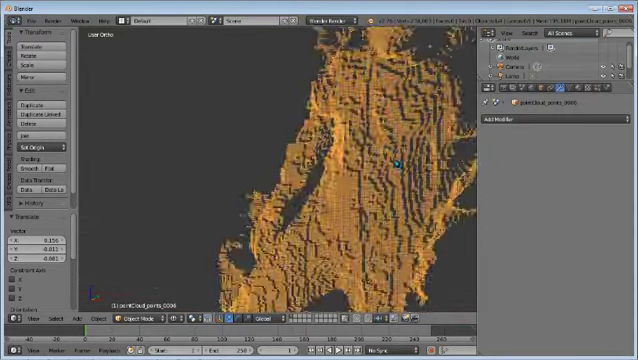
scroll(397, 164, "up", 3)
scroll(409, 181, "up", 3)
scroll(277, 177, "down", 3)
scroll(299, 159, "down", 3)
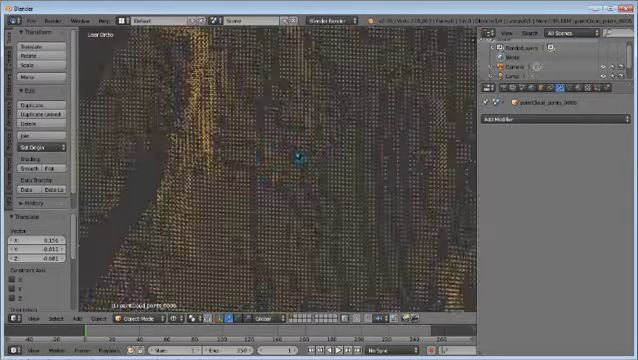
scroll(299, 159, "down", 3)
scroll(295, 158, "down", 3)
mouse_move(296, 158)
middle_mouse_down()
mouse_move(285, 172)
mouse_move(265, 179)
mouse_move(289, 182)
mouse_move(295, 168)
mouse_move(256, 172)
middle_mouse_up()
mouse_move(172, 160)
middle_mouse_down()
mouse_move(250, 131)
mouse_move(330, 163)
middle_mouse_up()
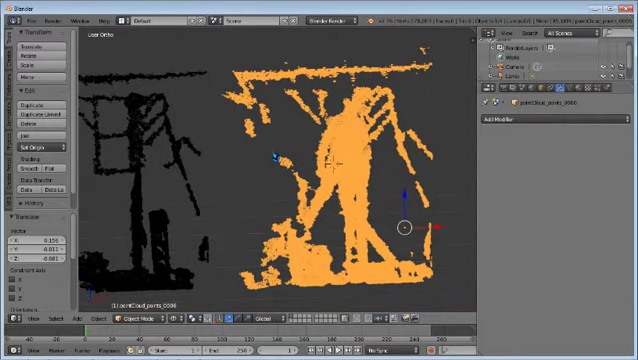
mouse_move(332, 163)
middle_mouse_down()
mouse_move(278, 160)
mouse_move(150, 128)
mouse_move(150, 100)
mouse_move(178, 108)
mouse_move(180, 127)
mouse_move(240, 134)
mouse_move(198, 158)
middle_mouse_up()
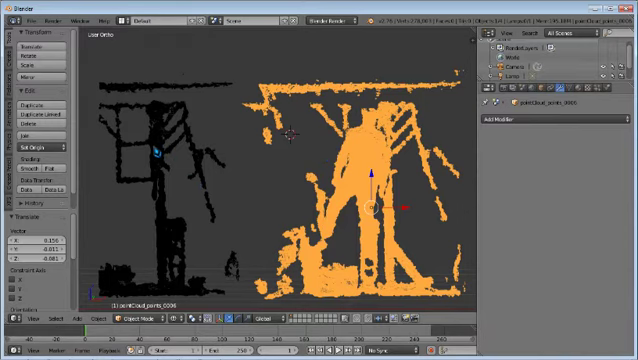
middle_click_drag(157, 152, 201, 164, "shift")
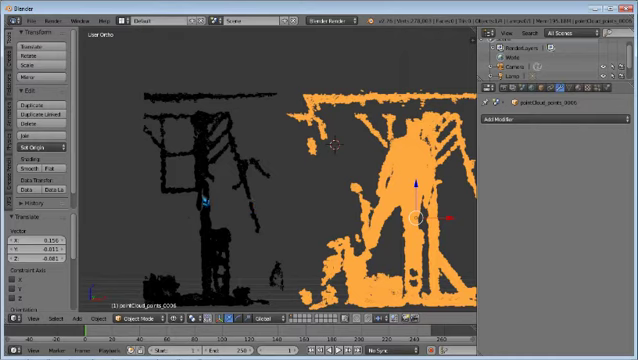
middle_click_drag(204, 201, 279, 209)
scroll(245, 211, "up", 3)
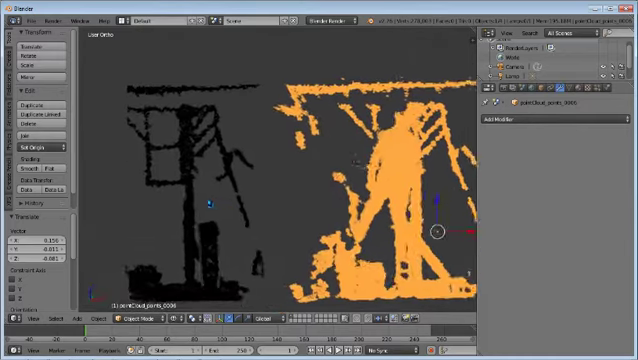
middle_click_drag(209, 204, 340, 200)
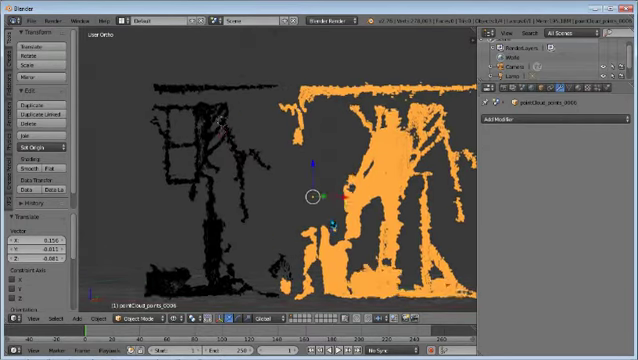
mouse_move(333, 226)
middle_mouse_down()
mouse_move(340, 196)
mouse_move(333, 238)
mouse_move(386, 235)
mouse_move(354, 226)
middle_mouse_up()
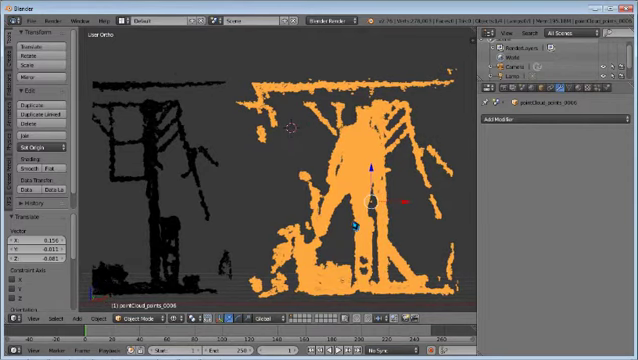